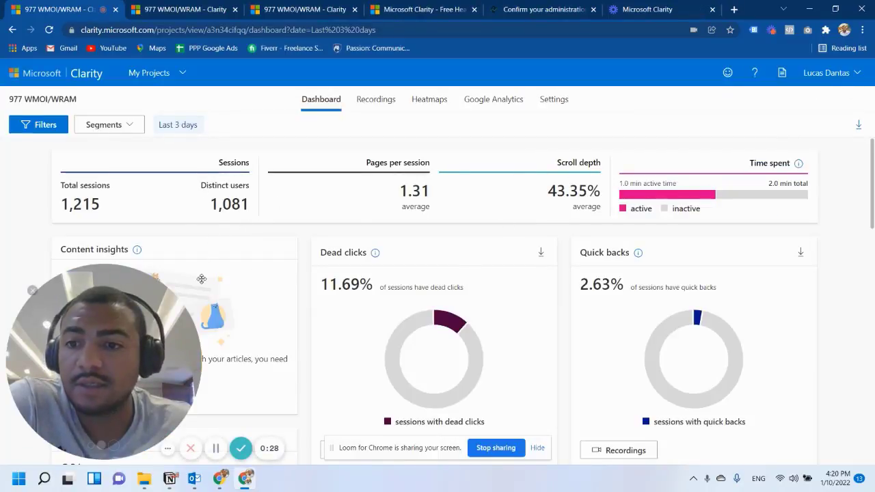
Review the 977 WMOI/WRAM dashboard's session, referrer, browser, device, operating system and country reports.
left_click_drag(138, 343, 820, 359)
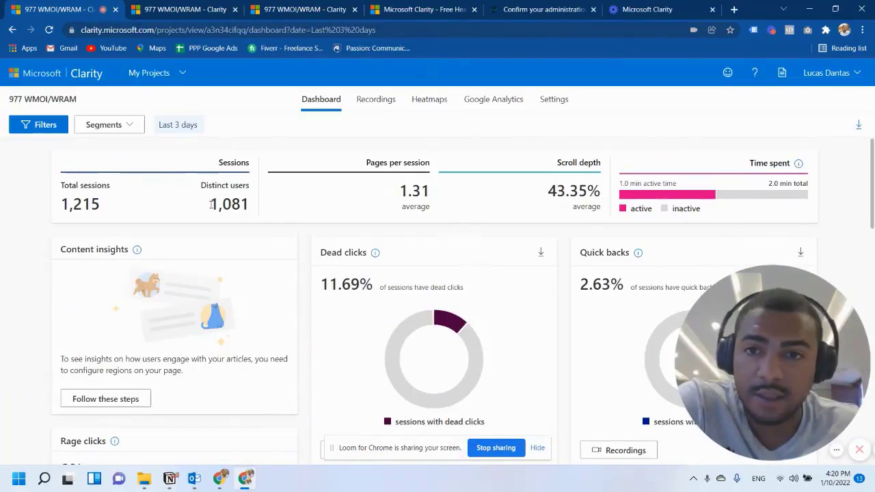
scroll(335, 222, "down", 6)
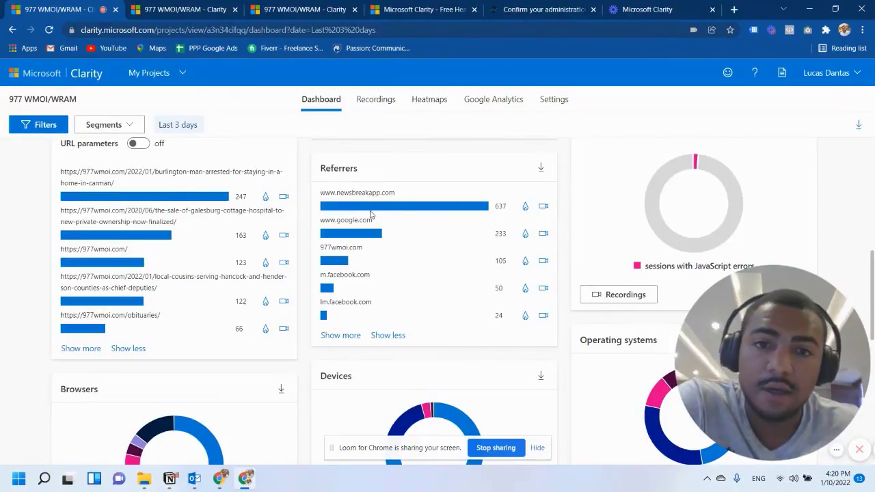
scroll(369, 215, "down", 4)
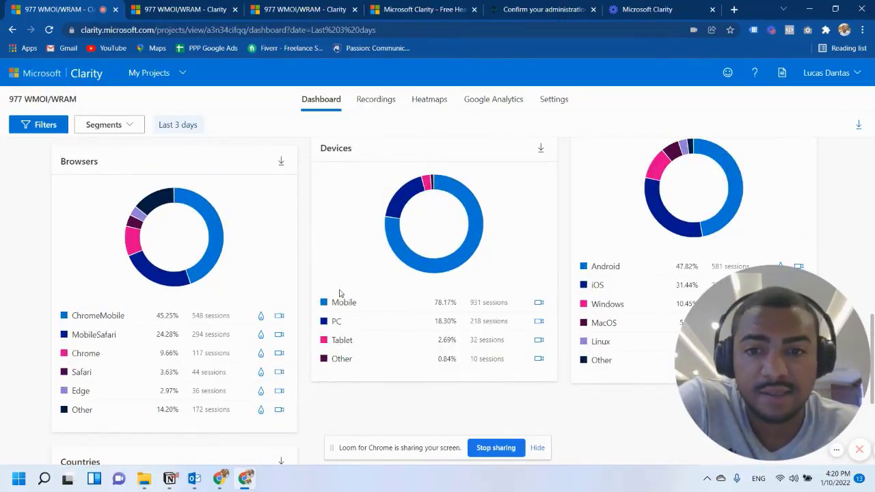
scroll(615, 238, "down", 1)
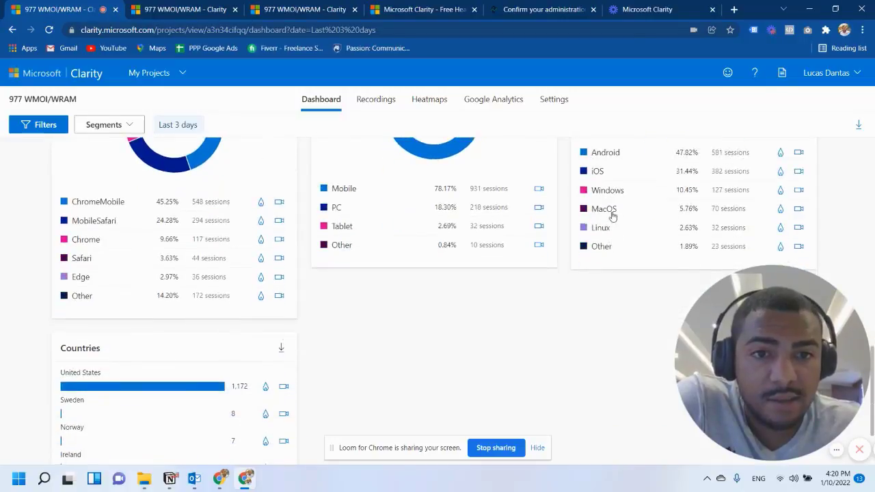
scroll(622, 237, "up", 1)
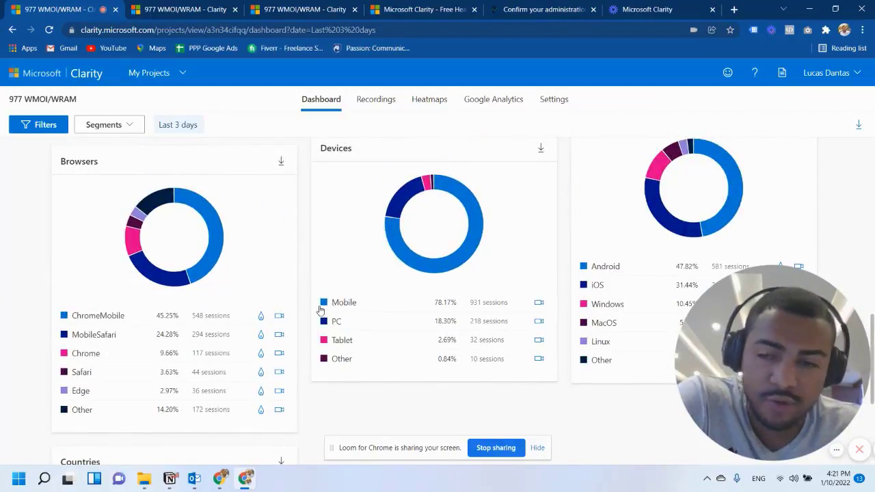
scroll(215, 299, "down", 1)
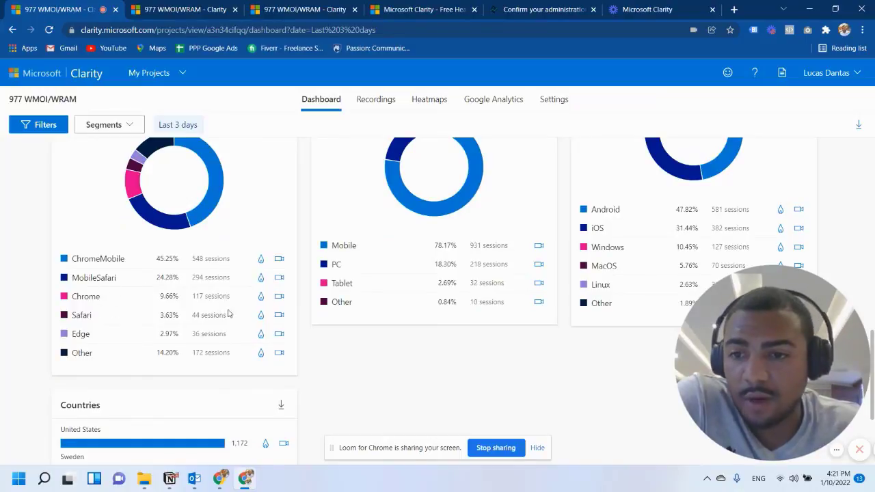
scroll(229, 312, "down", 3)
scroll(297, 309, "up", 14)
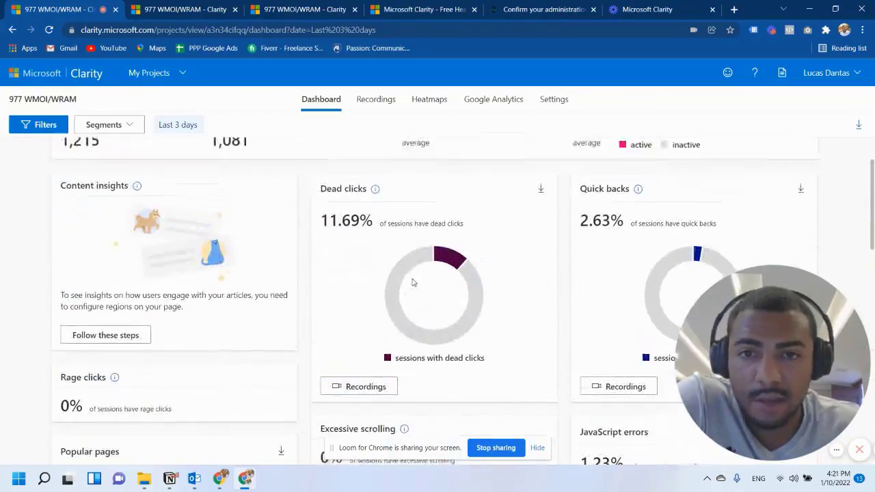
scroll(413, 282, "up", 1)
Examine the project's Google Analytics audience, acquisition, popular pages, country and device reports, and return to the main dashboard.
left_click(493, 101)
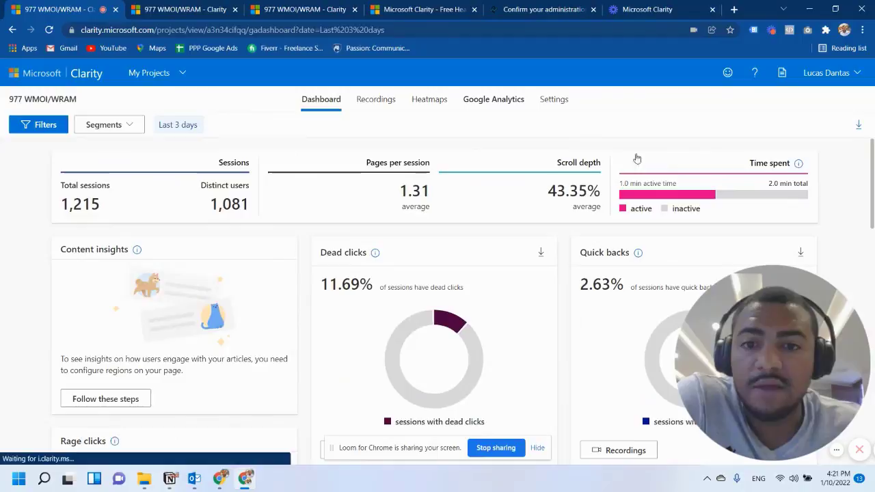
scroll(398, 217, "down", 3)
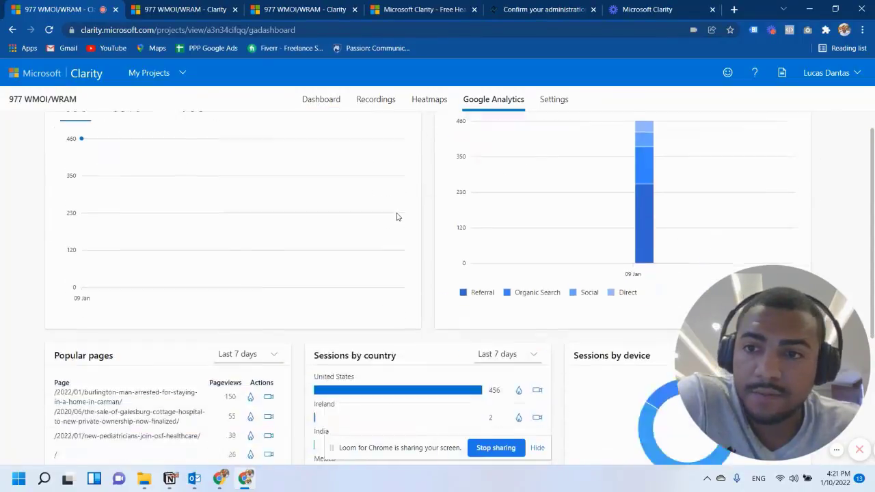
scroll(344, 298, "up", 3)
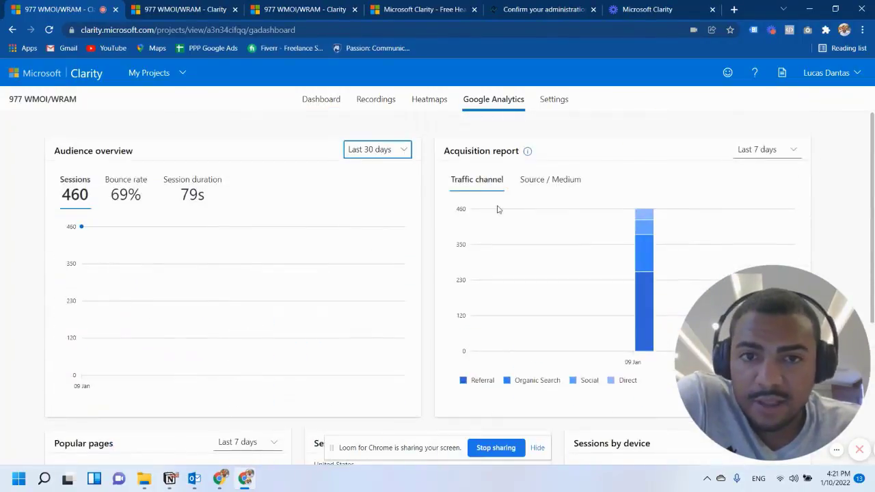
scroll(462, 302, "down", 3)
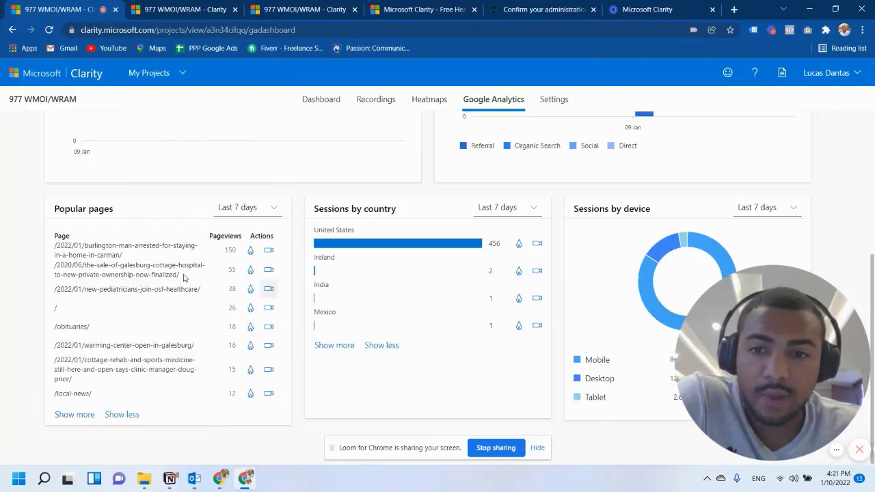
scroll(416, 281, "up", 3)
left_click(325, 109)
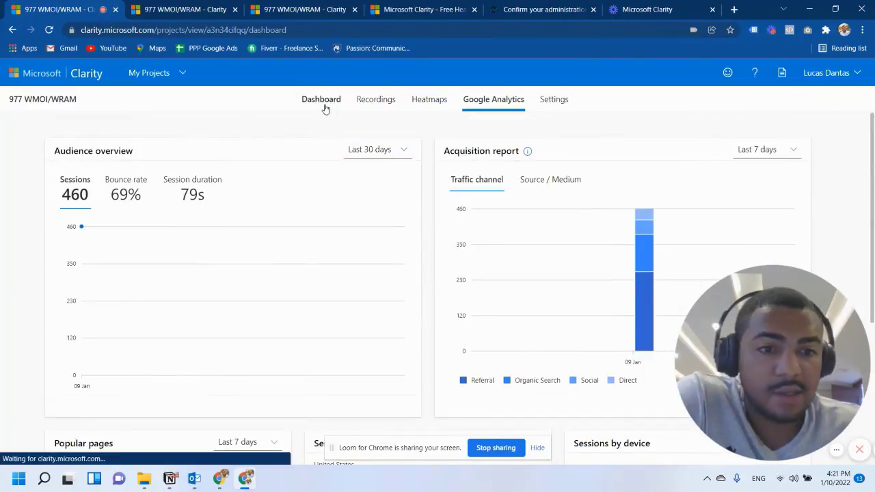
scroll(488, 297, "down", 3)
scroll(394, 271, "up", 3)
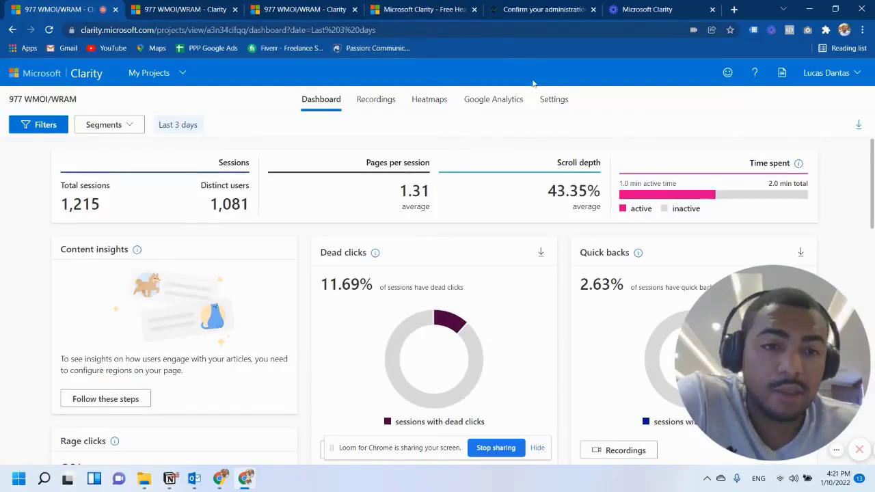
Start a new project from the project list, named Clear Profits Brasil with the website URL clearprofitsdm.com.br.
left_click(423, 14)
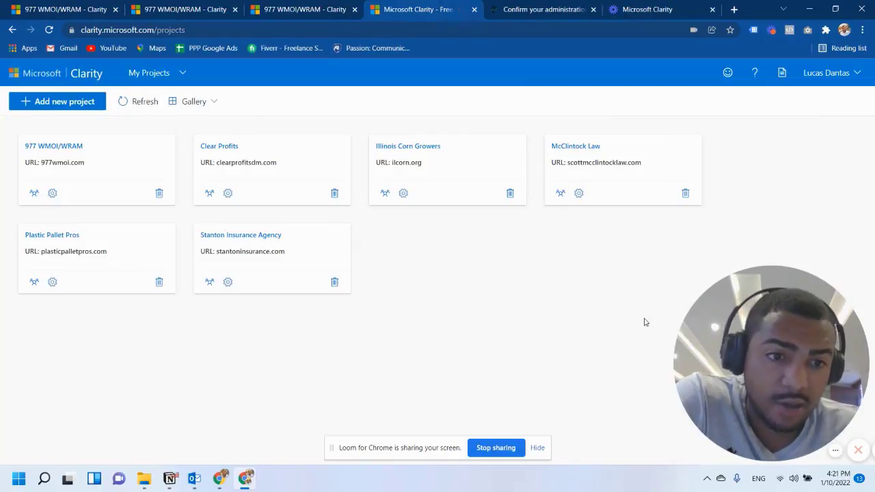
left_click(75, 105)
left_click(373, 224)
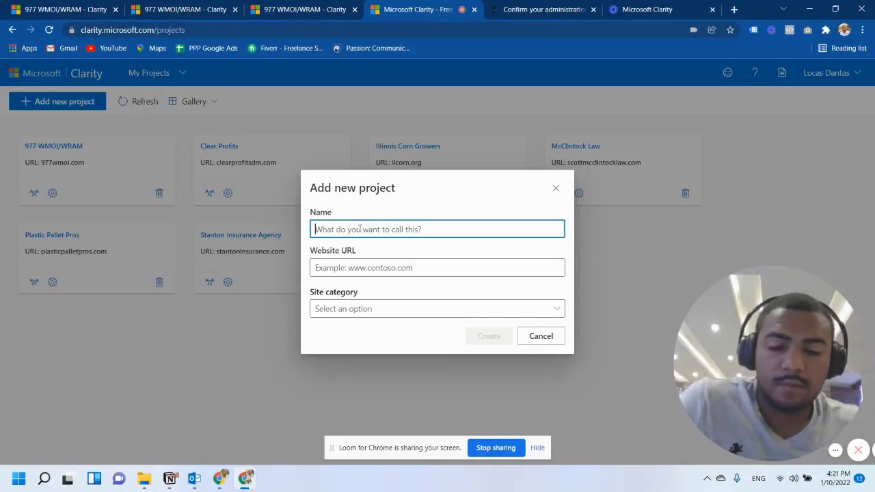
type("T")
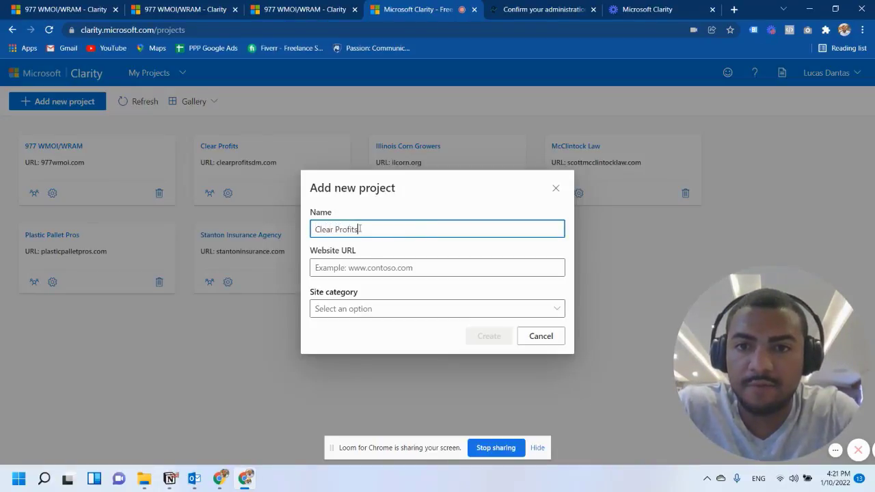
type("lear Profits Brasil")
key("Tab")
type("clear")
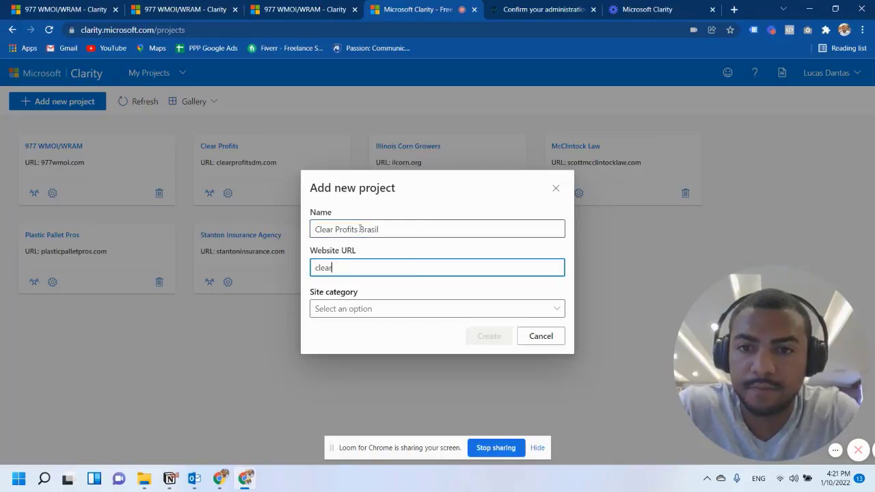
type("profitsdm.com.b")
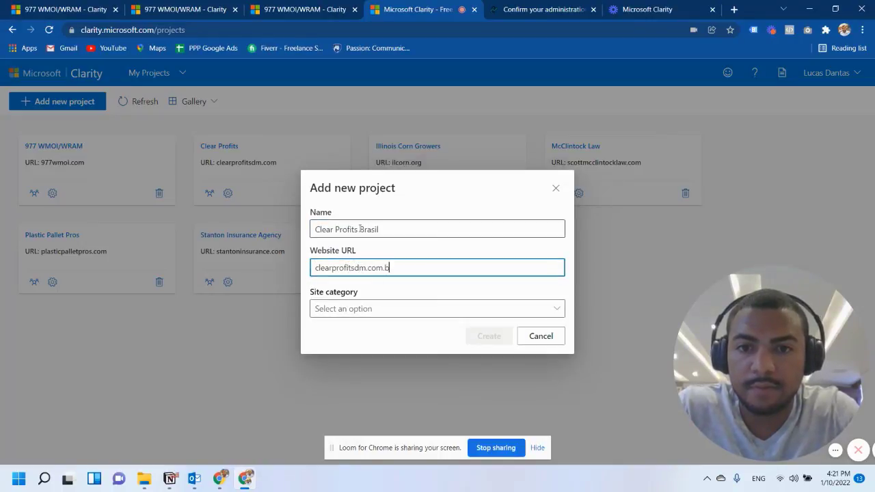
type("r")
Choose a site category for the new project and create it.
key("Tab")
key("e")
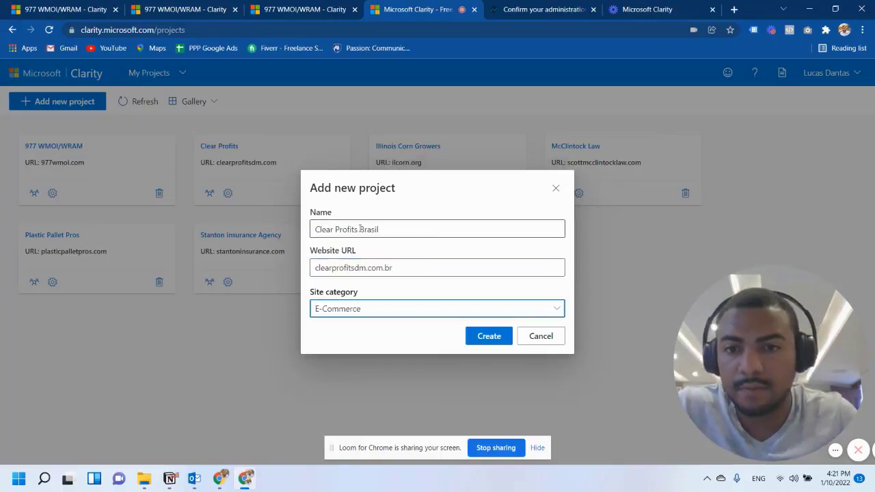
left_click(356, 315)
left_click(340, 167)
left_click(489, 335)
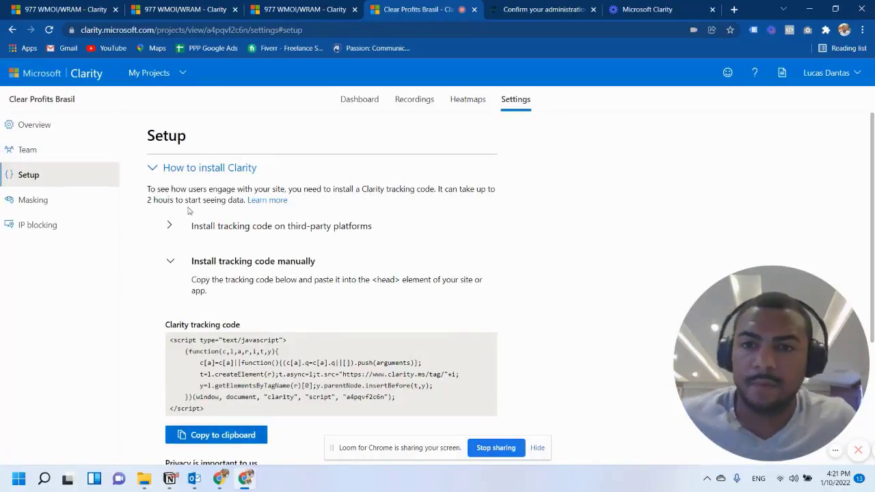
Connect the project to Google Tag Manager as a third-party platform, authorizing access with the company Google account.
left_click(170, 228)
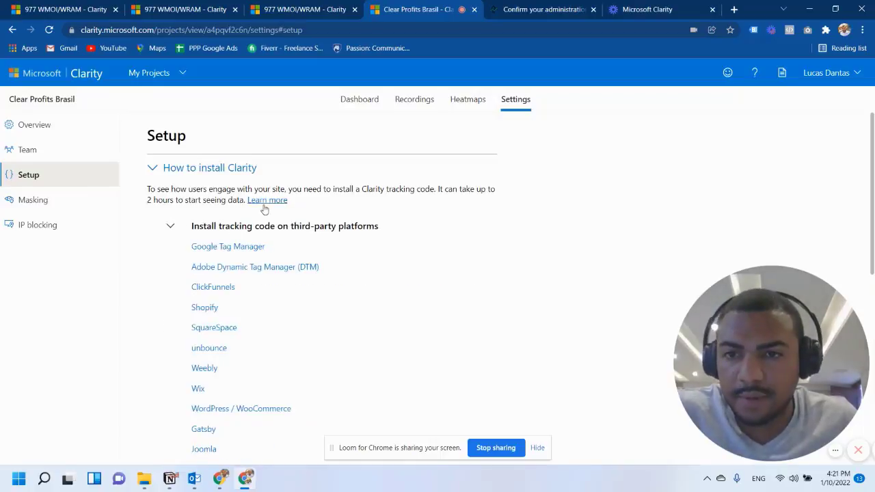
left_click(243, 249)
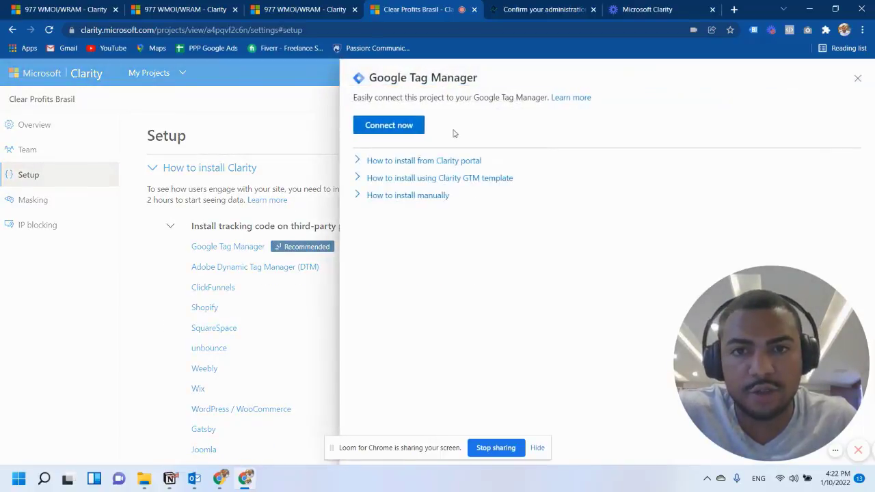
left_click(381, 125)
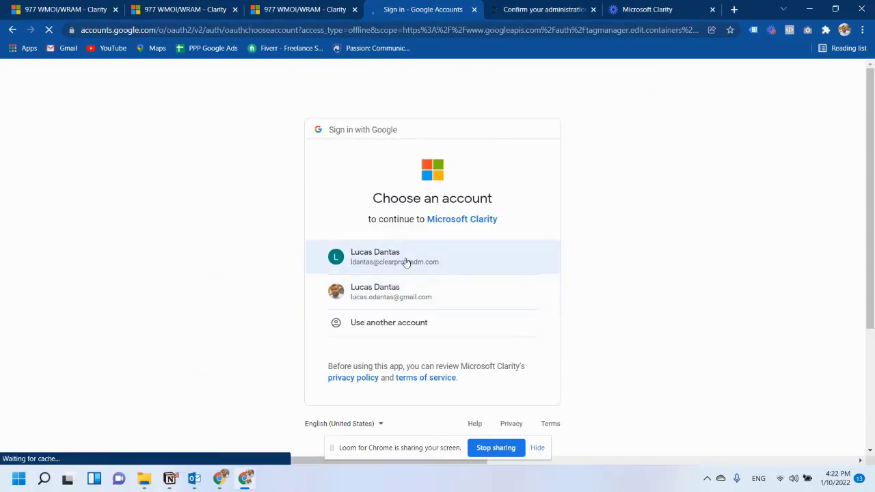
left_click(403, 257)
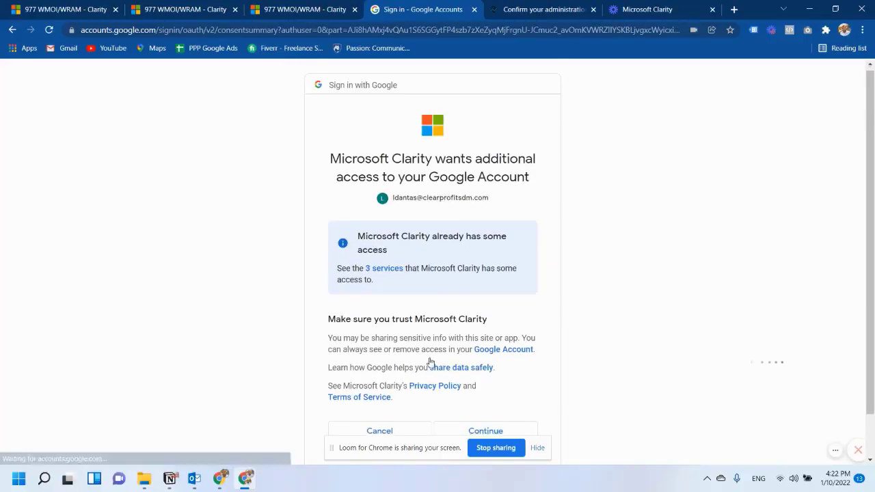
scroll(437, 369, "down", 1)
left_click(480, 385)
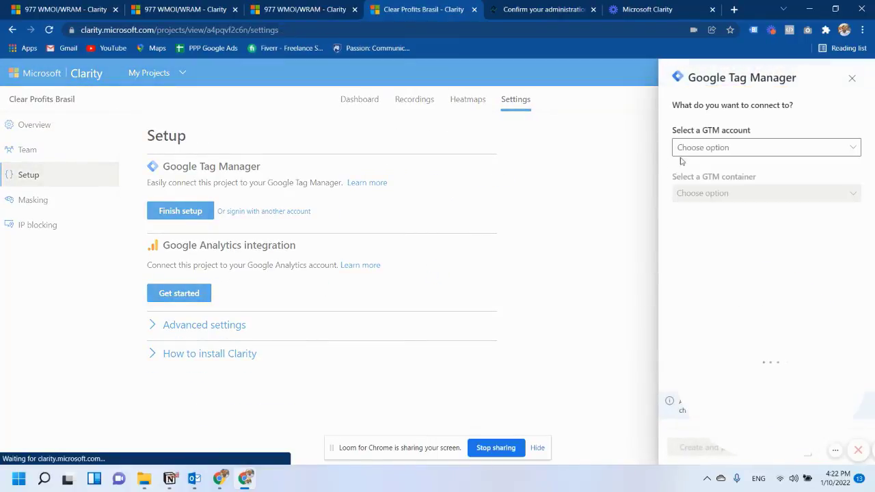
Link the GTM account Clear Profits Brasil with its container clearprofitsdm.com.br and create and publish the tag.
left_click(760, 148)
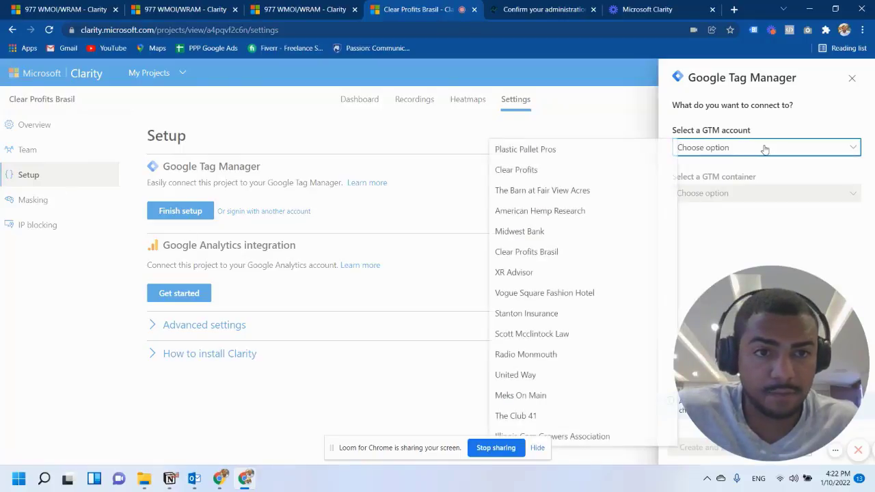
left_click(551, 252)
left_click(738, 198)
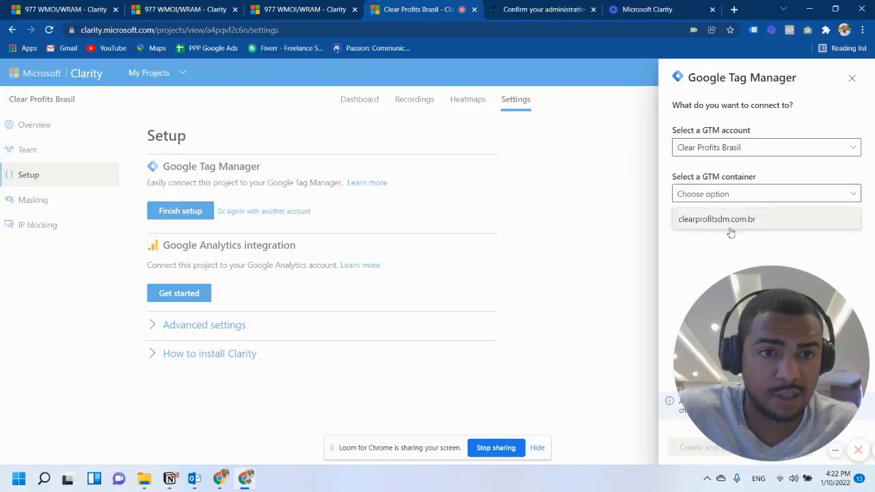
left_click(714, 222)
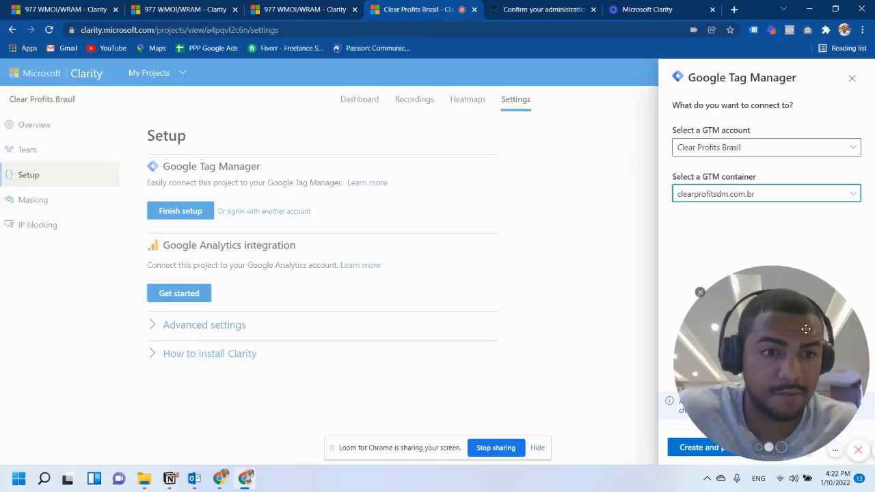
left_click(712, 448)
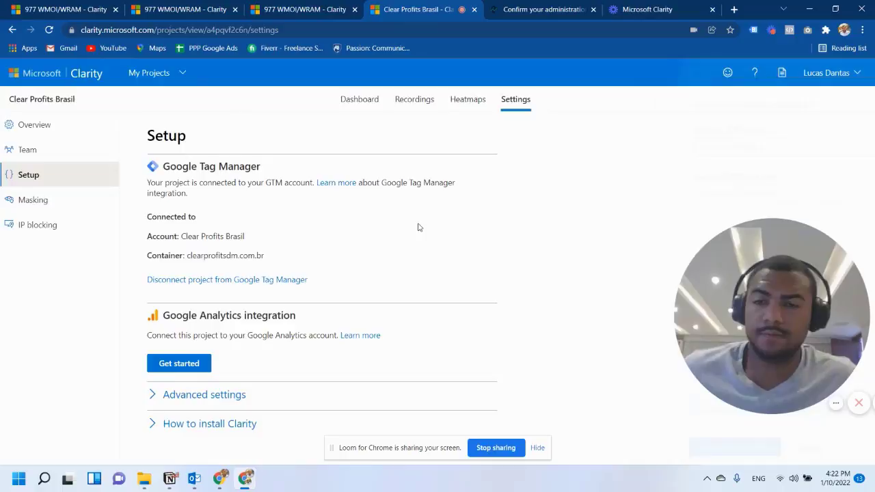
left_click(175, 370)
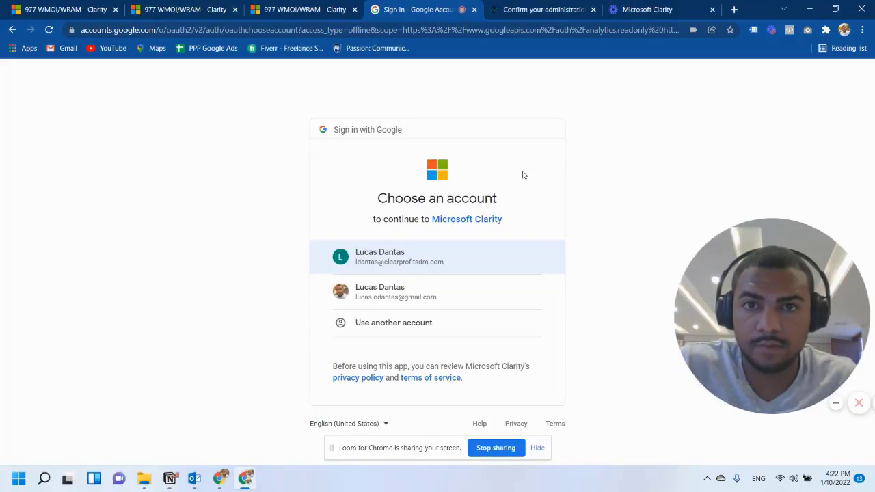
left_click(393, 263)
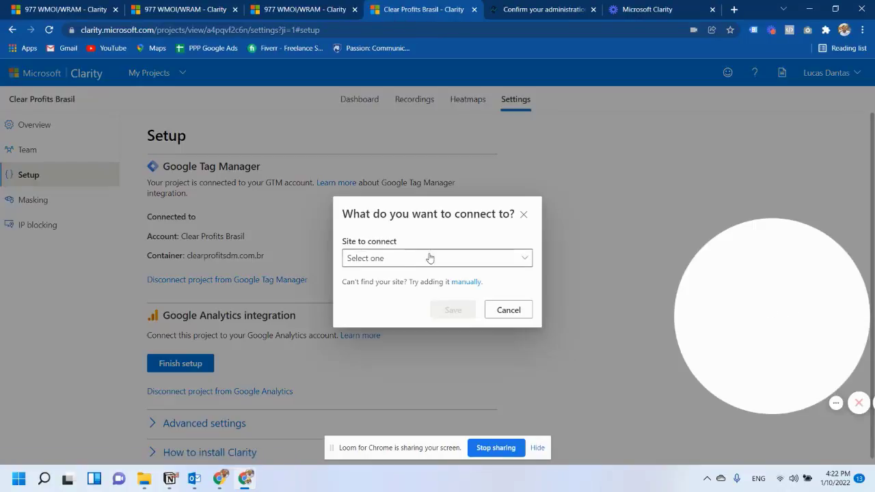
left_click(441, 256)
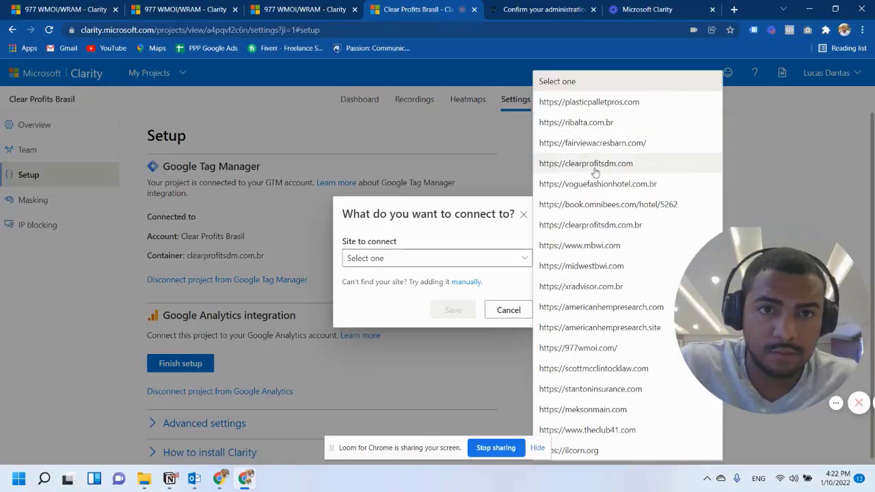
left_click(593, 225)
left_click(453, 309)
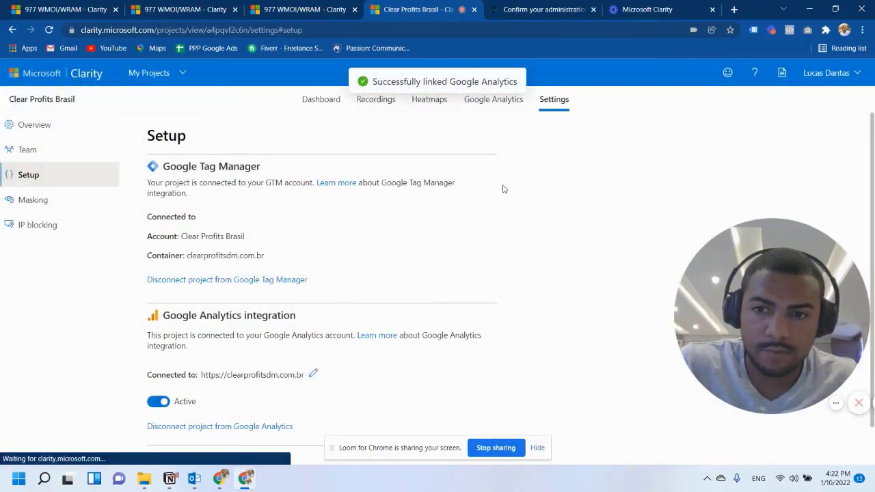
Expand the Clarity installation instructions and copy the manual tracking code to the clipboard.
scroll(260, 196, "down", 1)
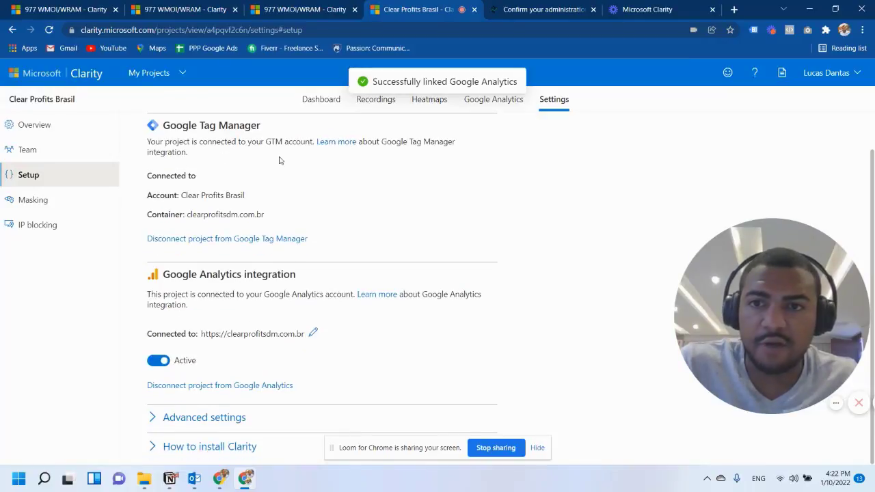
left_click(188, 451)
scroll(387, 295, "down", 5)
left_click(219, 352)
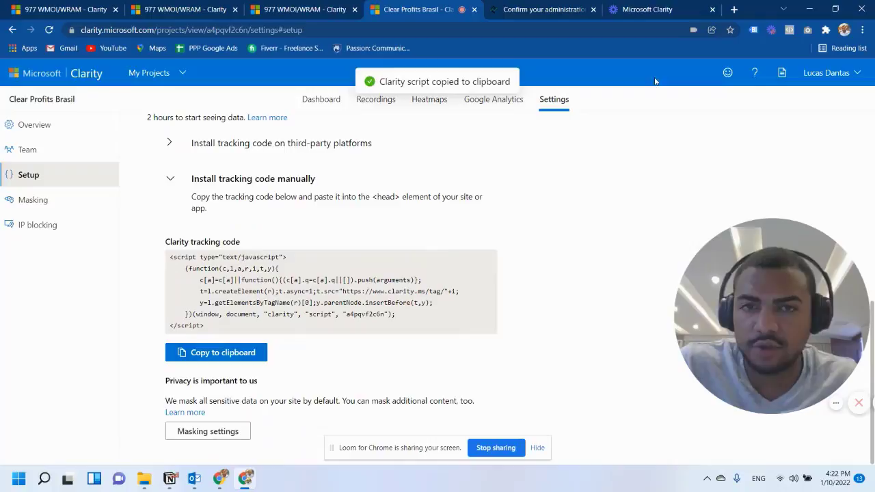
Switch to the site's WordPress admin, postpone the administration email verification, and open a new snippet form in HFCM.
left_click(556, 9)
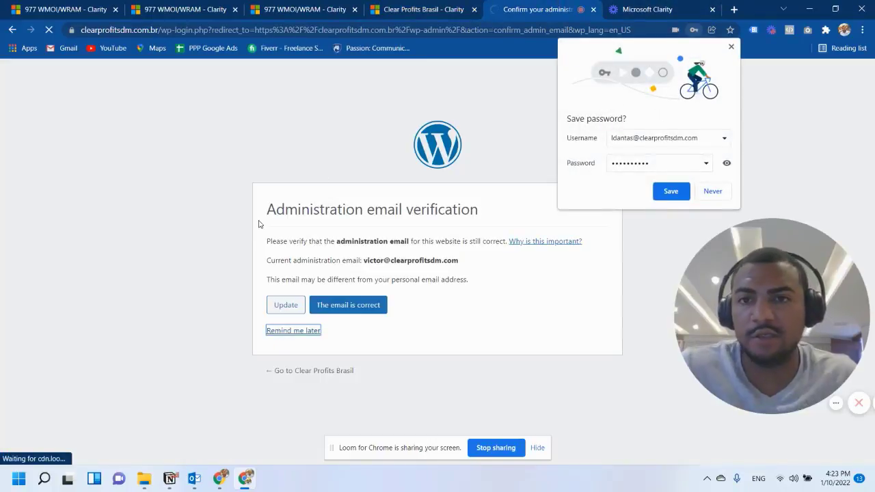
left_click(731, 47)
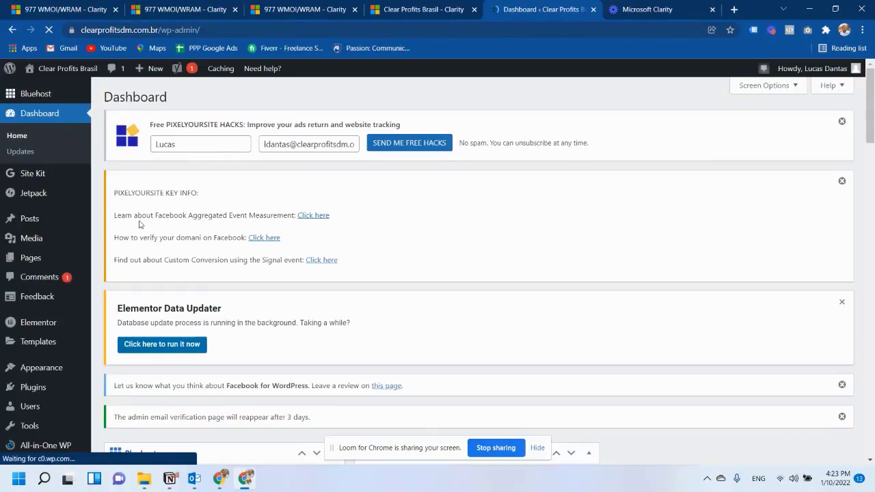
scroll(209, 212, "down", 3)
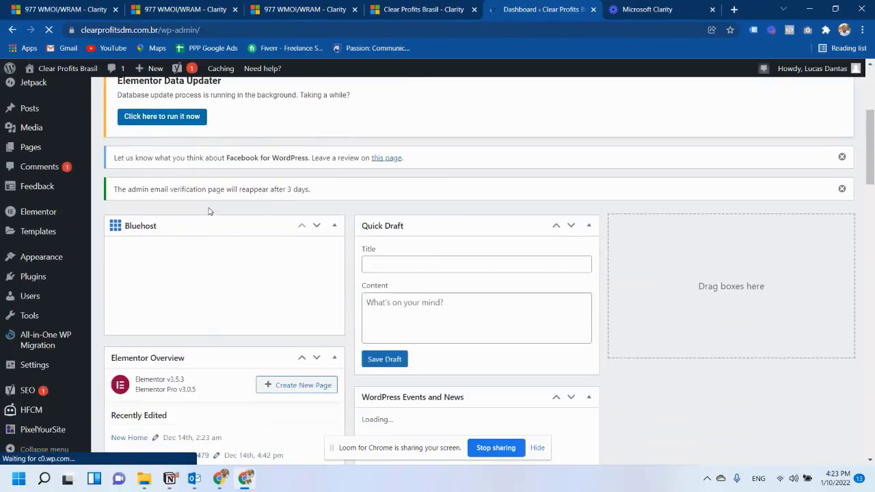
left_click(32, 412)
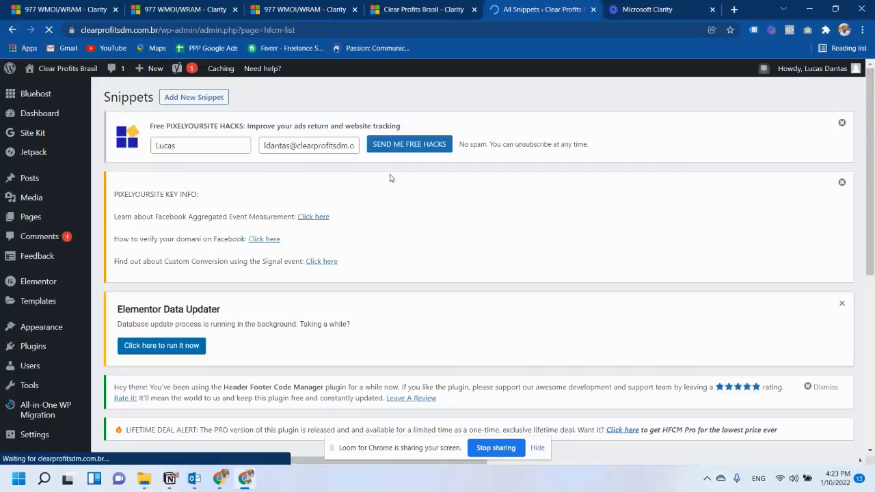
scroll(449, 145, "down", 2)
scroll(185, 195, "up", 2)
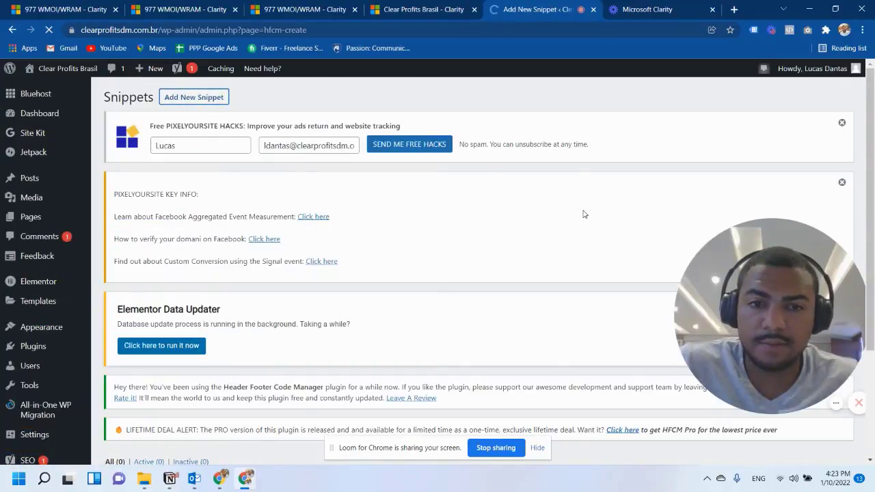
scroll(479, 259, "down", 3)
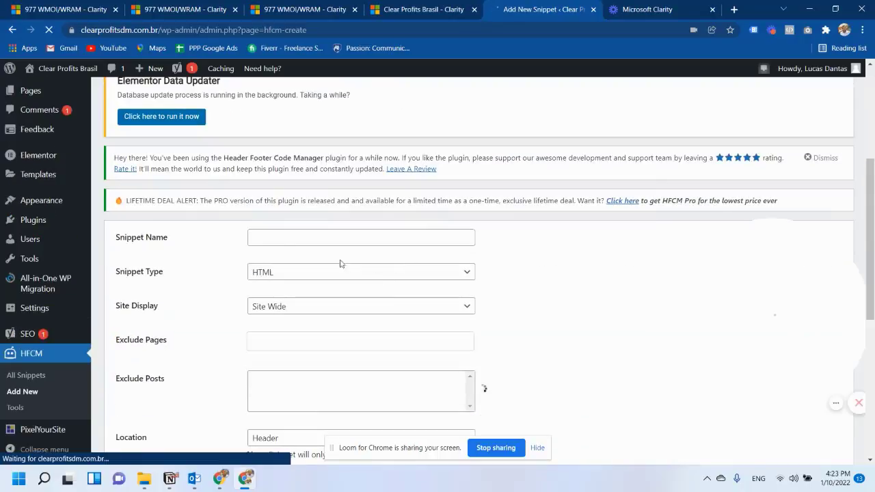
Name the new HFCM snippet, paste the copied Clarity tracking code into it, and save it.
left_click(282, 244)
left_click(283, 259)
scroll(334, 240, "down", 5)
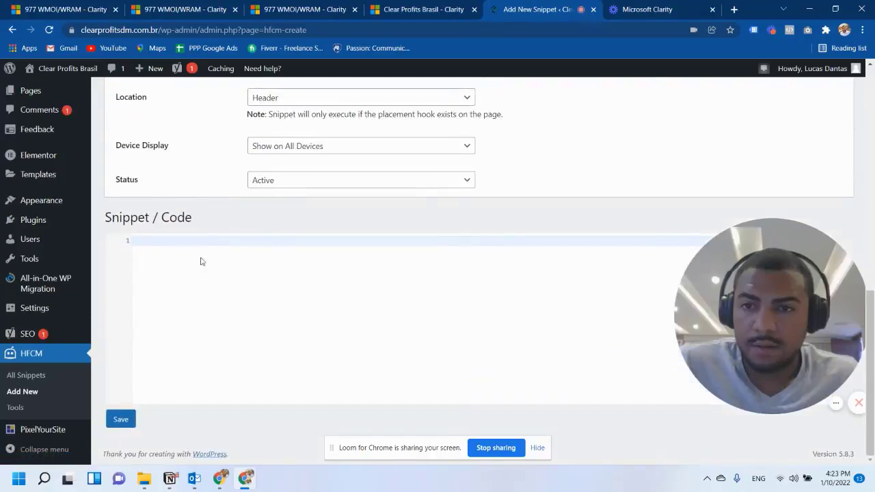
key("ctrl+v")
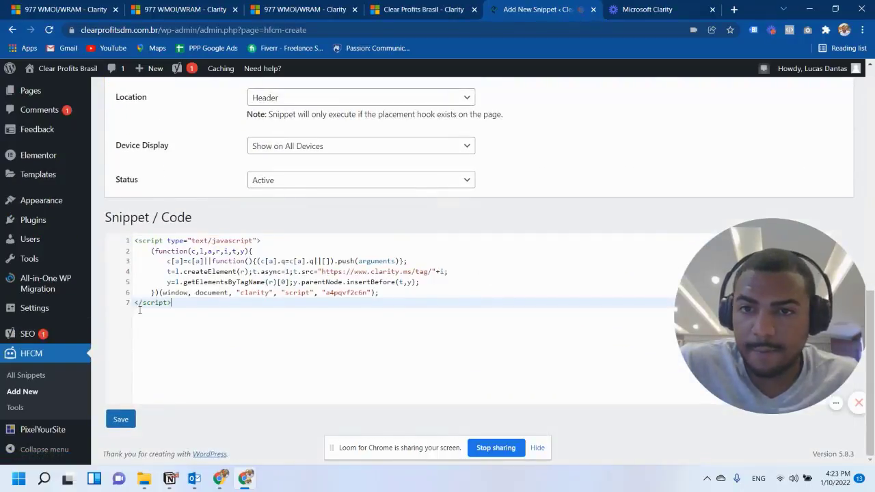
scroll(342, 292, "up", 2)
scroll(341, 293, "down", 2)
left_click(120, 419)
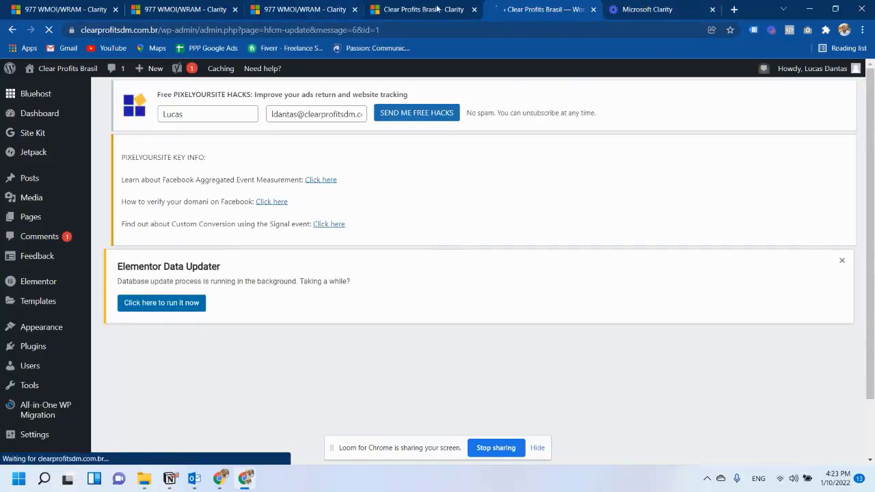
Switch to the 977 WMOI/WRAM Clarity project and play several session recordings of the Burlington man arrest article.
key("ctrl+1")
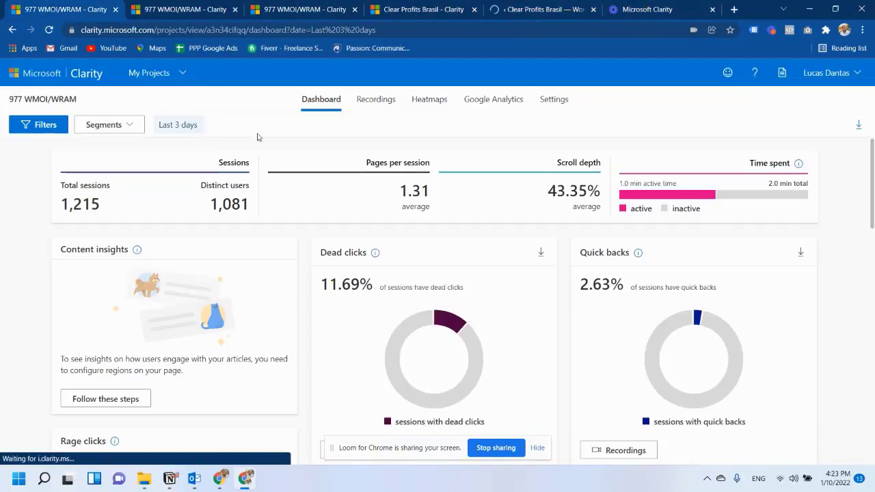
left_click(172, 81)
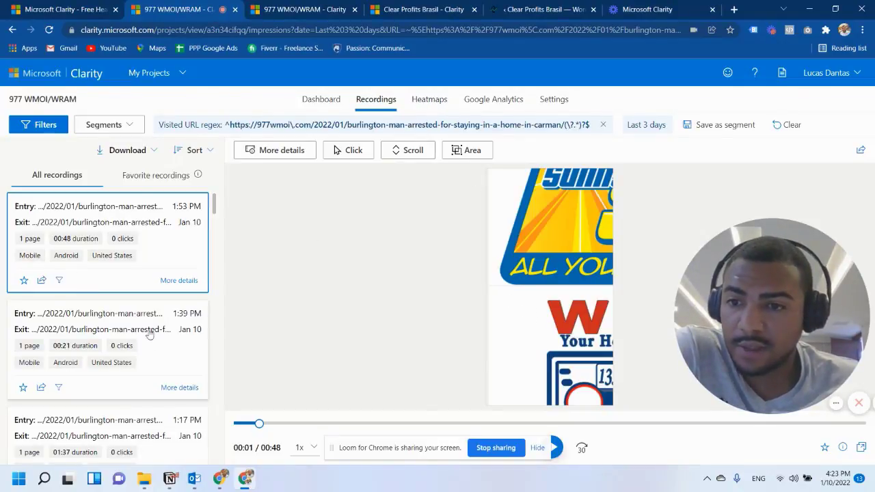
scroll(143, 309, "down", 1)
scroll(144, 309, "down", 1)
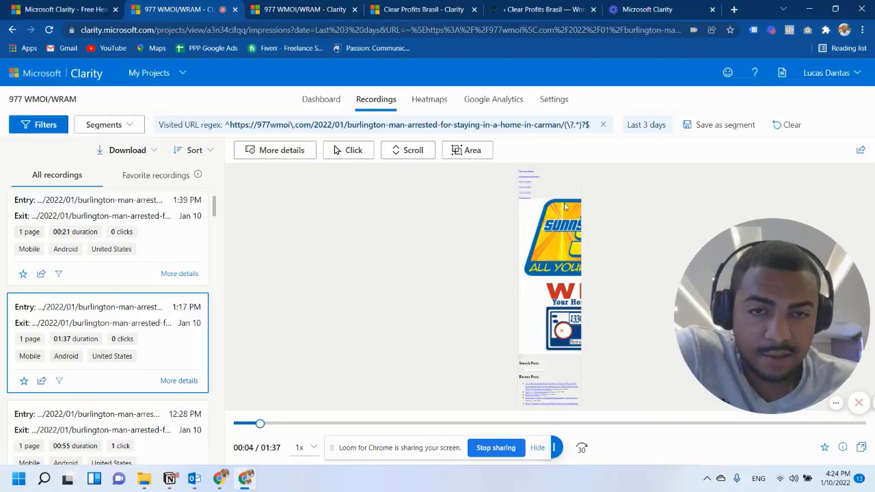
left_click(537, 450)
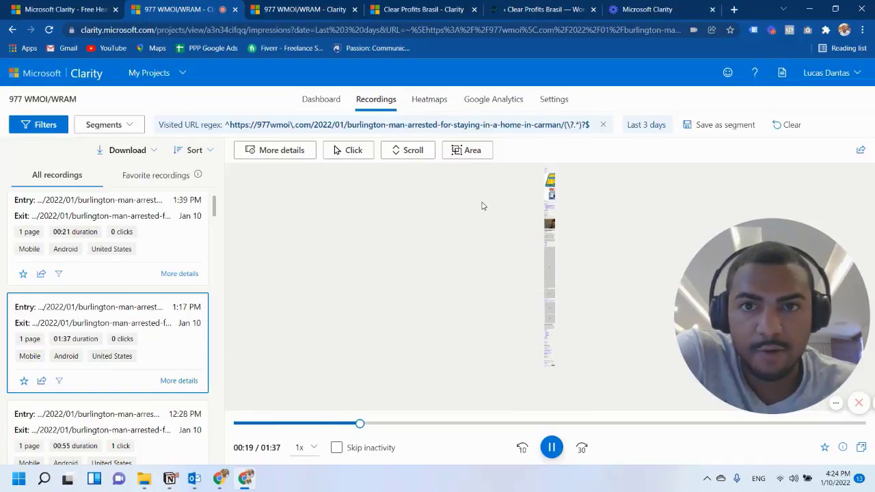
scroll(102, 410, "down", 2)
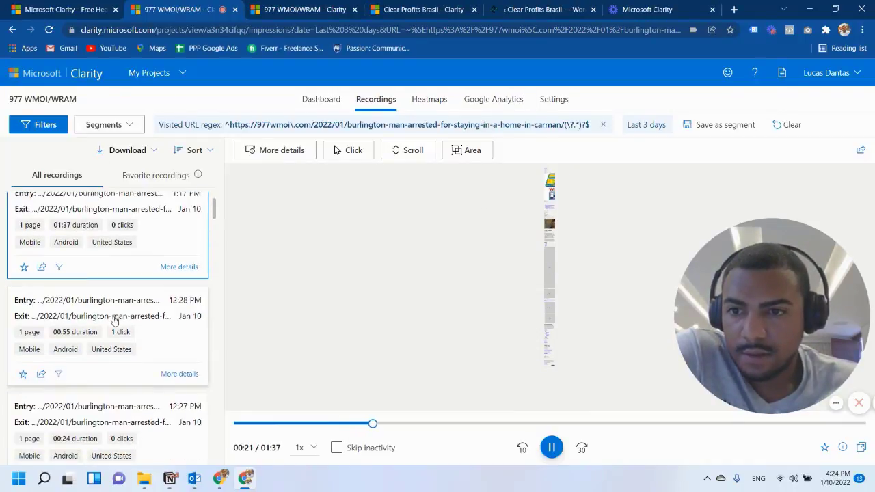
key("n")
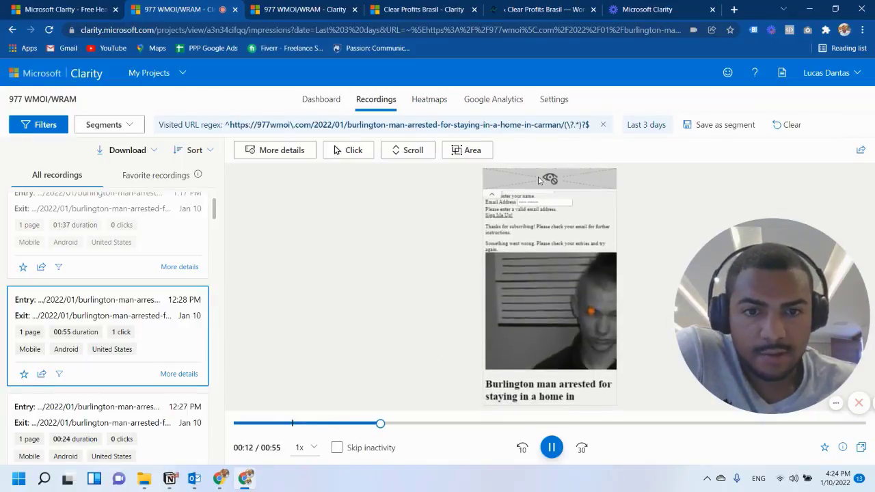
Examine the mobile tap heatmap of the Burlington man article, highlighting the SPAN.fl-heading-text element and reviewing the whole page.
left_click(326, 10)
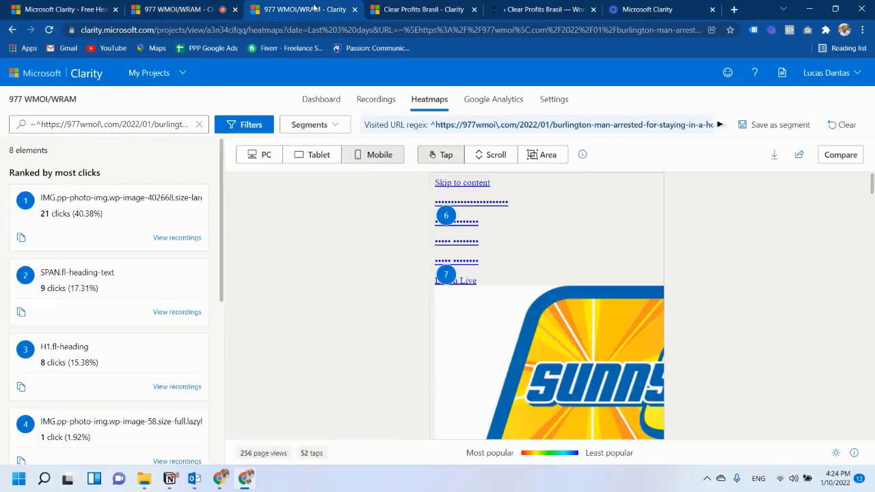
left_click(142, 294)
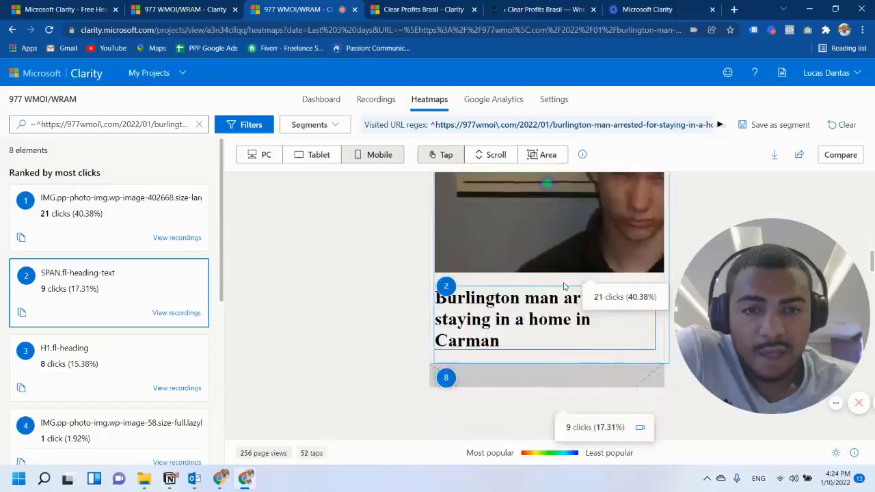
scroll(553, 338, "down", 5)
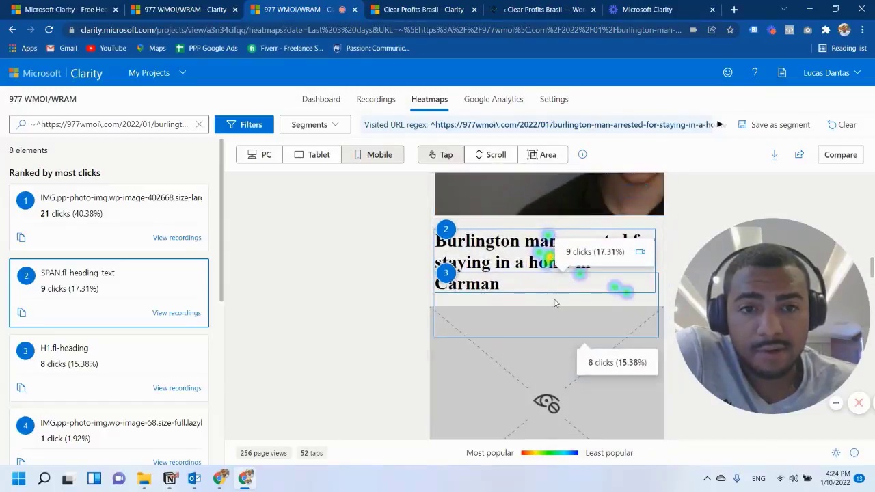
scroll(555, 301, "down", 5)
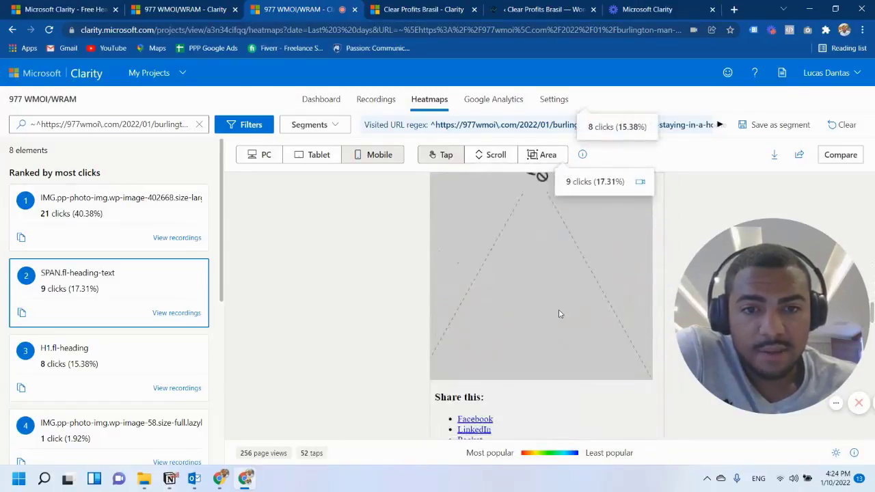
scroll(546, 328, "down", 10)
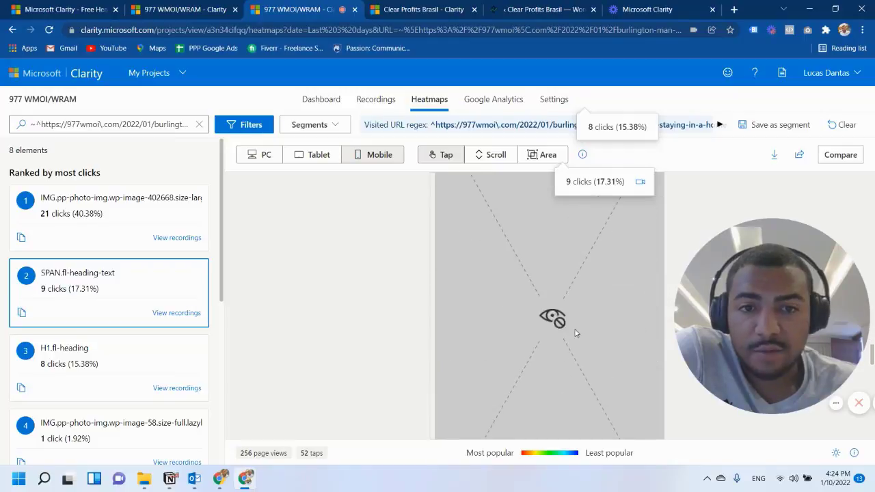
scroll(564, 333, "down", 10)
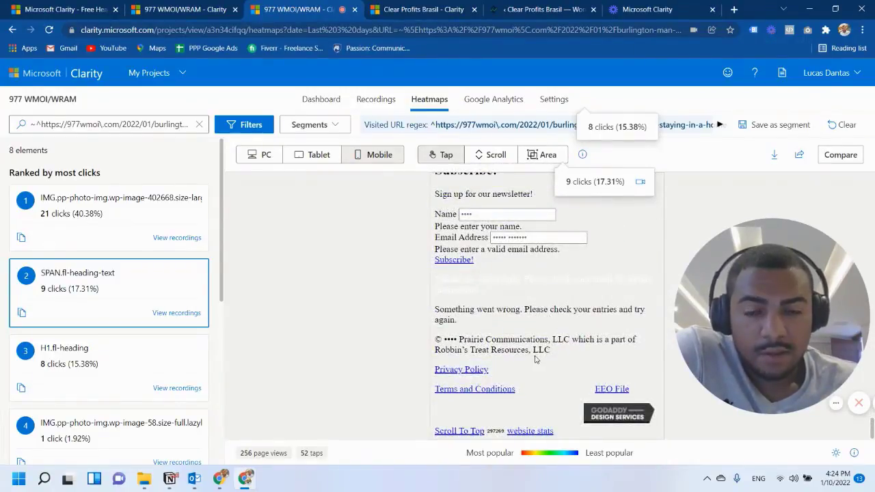
scroll(536, 348, "up", 10)
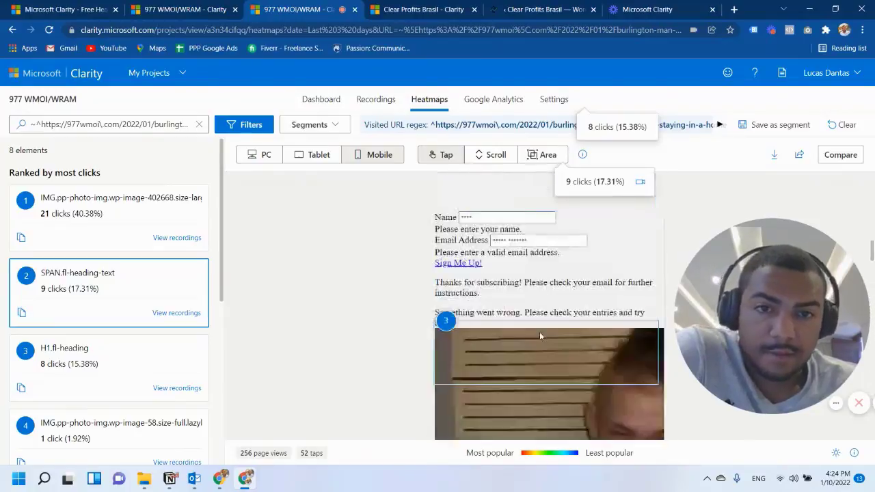
scroll(539, 332, "up", 15)
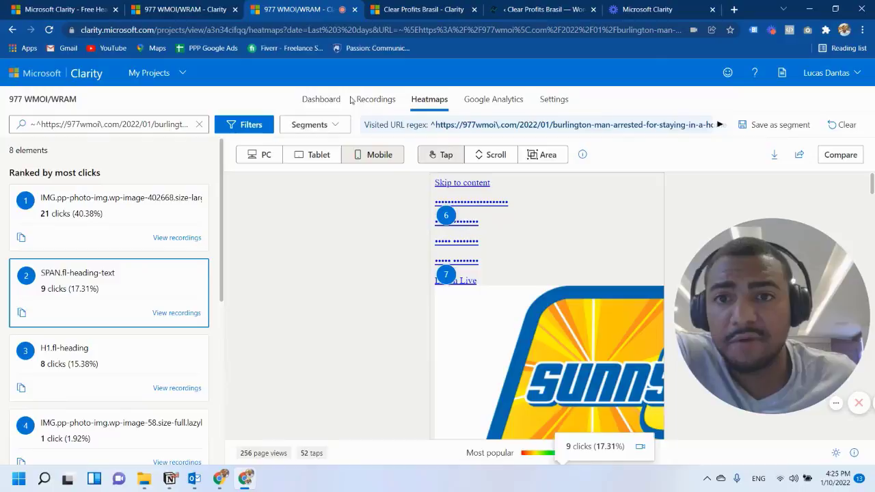
Open the 977 WMOI/WRAM dashboard and examine the metrics filtered to the Burlington man article.
left_click(320, 99)
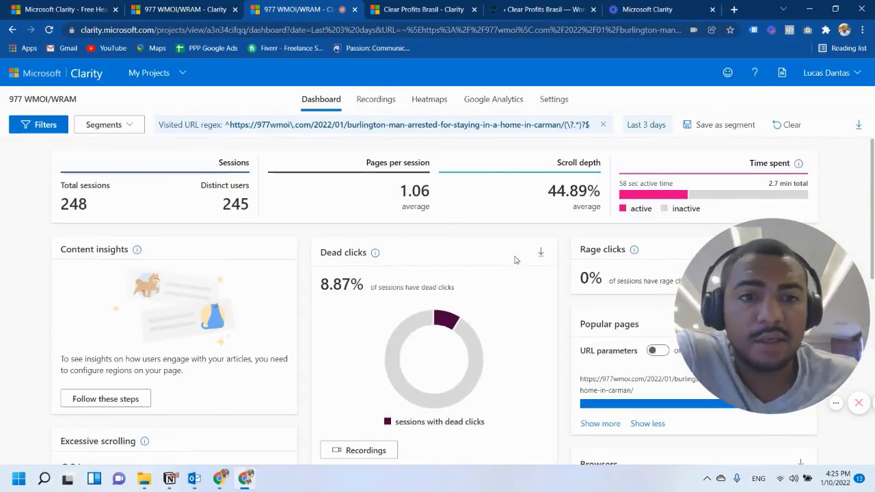
scroll(359, 250, "down", 1)
scroll(358, 234, "up", 1)
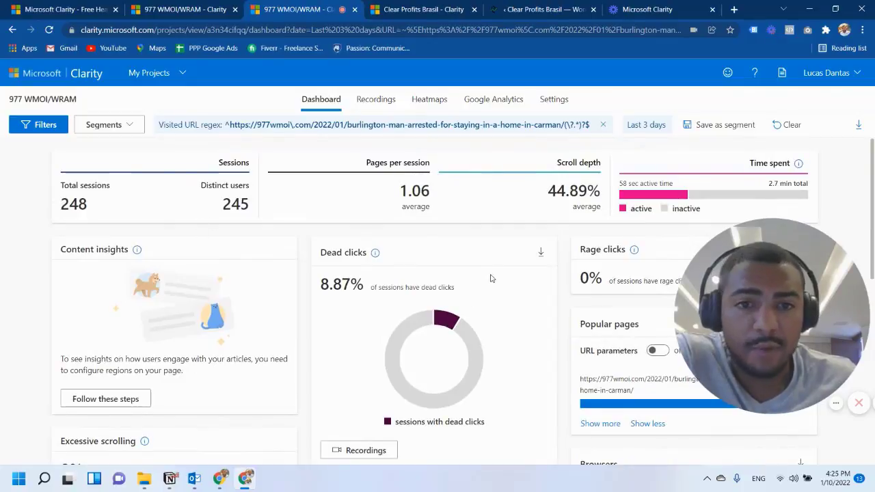
scroll(490, 278, "down", 1)
scroll(519, 289, "up", 1)
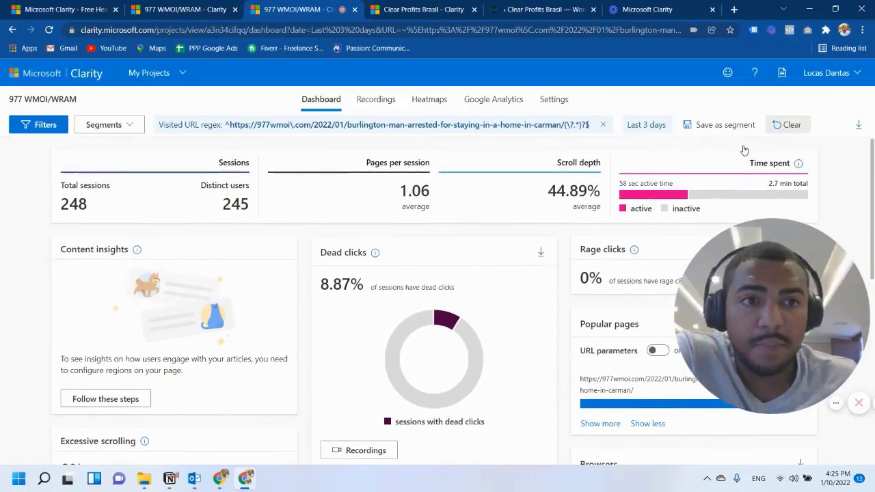
Clear the visited URL filter and examine the project-wide dashboard, including quick backs, referrers, devices and JavaScript errors.
left_click(787, 125)
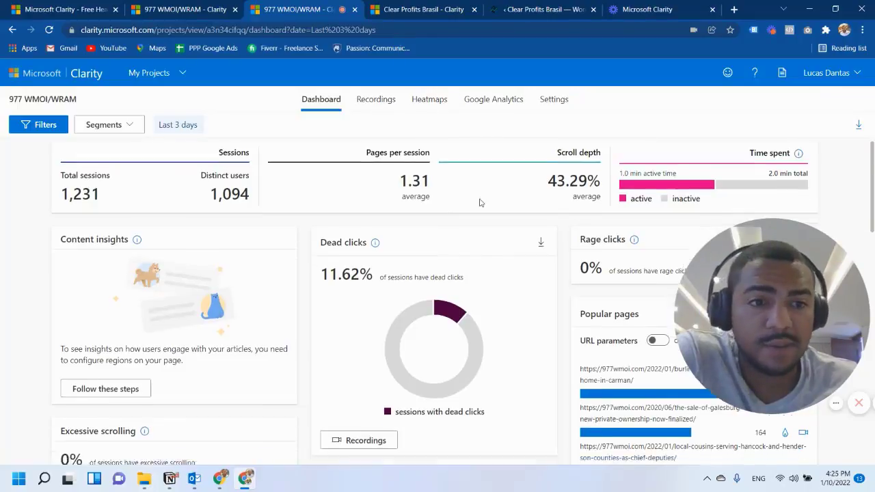
scroll(442, 260, "down", 2)
scroll(439, 277, "up", 2)
scroll(441, 273, "down", 4)
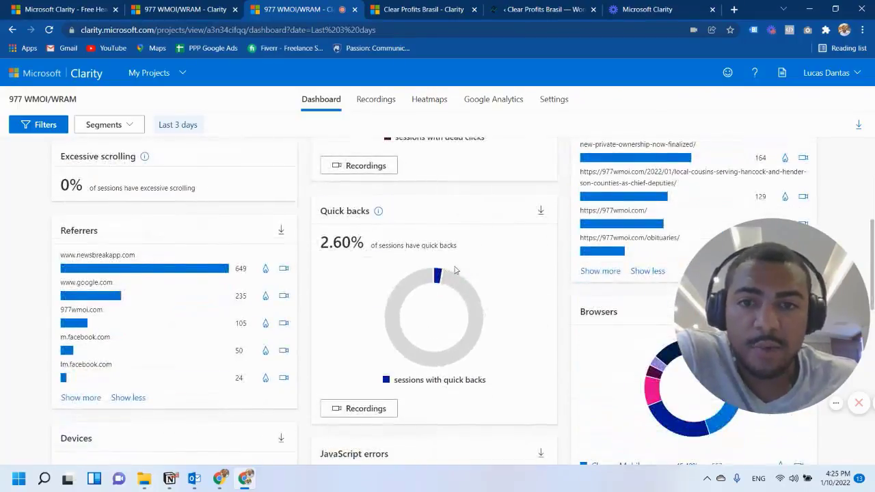
scroll(430, 279, "down", 4)
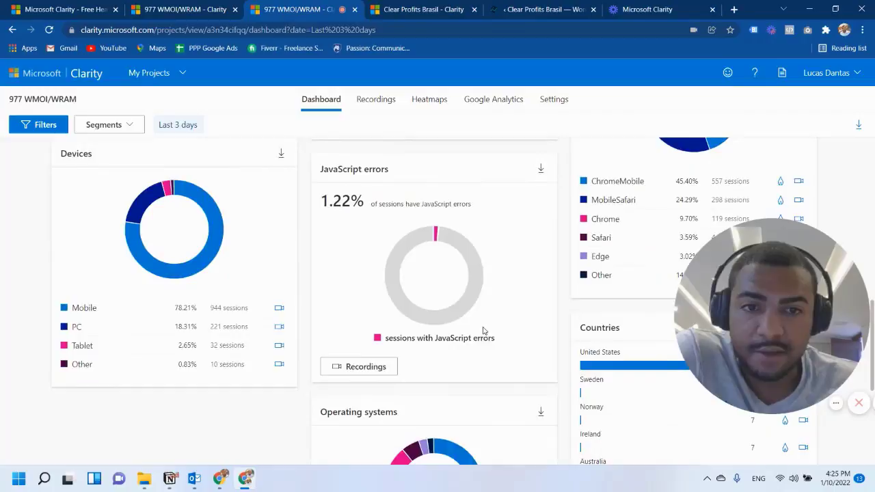
scroll(482, 332, "up", 8)
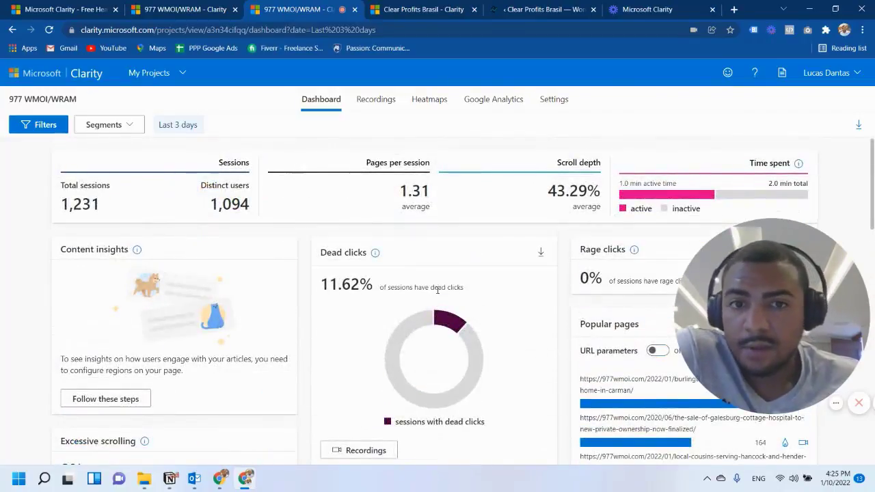
scroll(438, 290, "down", 3)
scroll(480, 273, "up", 3)
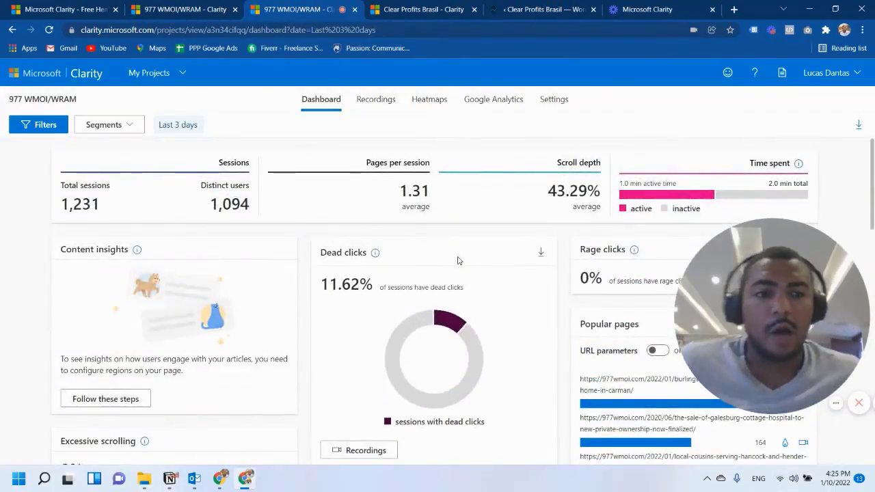